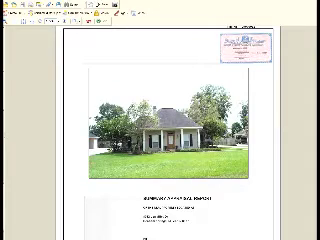
- Close the appraisal report PDF showing the house photo in Adobe Reader
key("alt+F4")
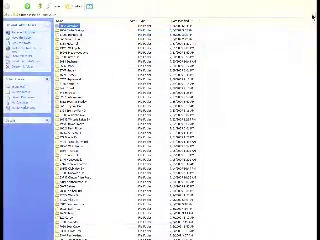
- Open the appraisal folder, then its house photos subfolder
double_click(70, 26)
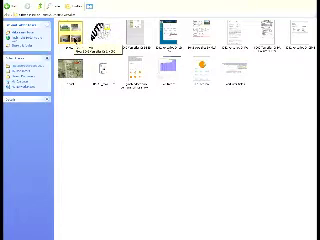
double_click(72, 36)
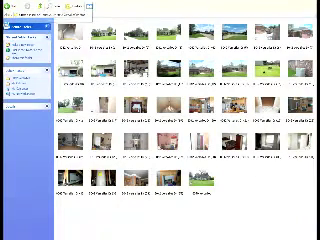
- Switch the house photos folder to Filmstrip view
left_click(20, 4)
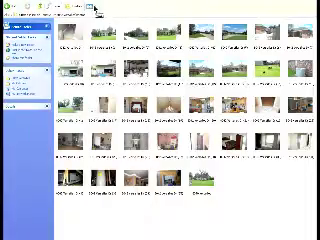
left_click(92, 7)
left_click(97, 15)
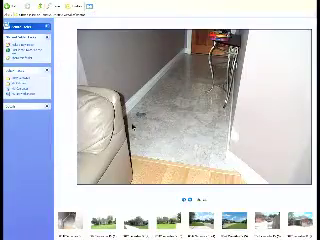
- Step through several house photos in the large preview, then return to the appraisal folder
left_click(103, 222)
left_click(136, 222)
left_click(201, 222)
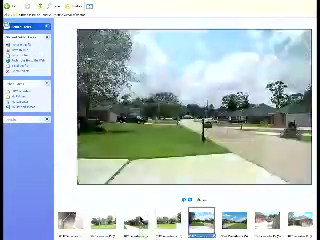
left_click(267, 222)
key("Right")
key("Right")
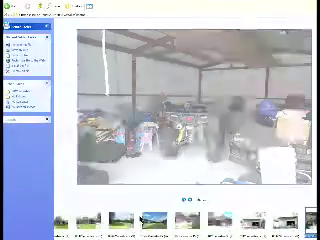
key("Right")
key("Right")
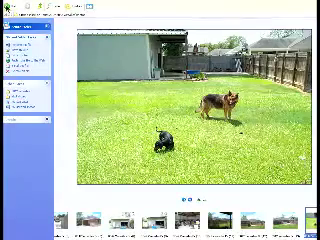
left_click(7, 7)
- Preview and close the plat map drawing and the form document
left_click(103, 34)
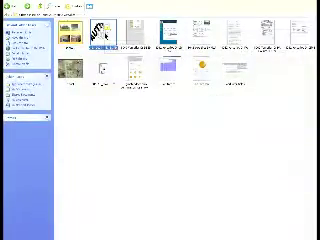
double_click(103, 34)
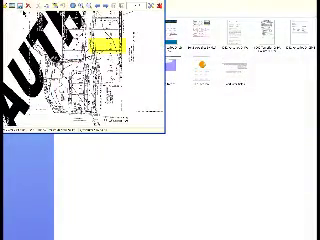
left_click(159, 5)
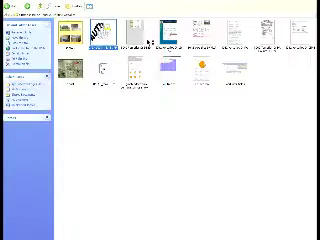
double_click(143, 43)
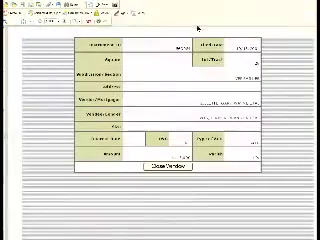
key("alt+F4")
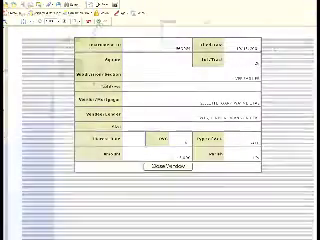
- View and close the parish tax record page, then open the aerial area map
left_click(170, 38)
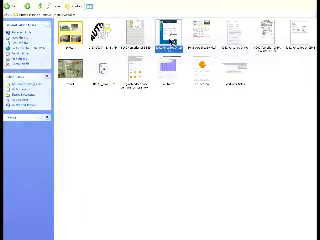
double_click(171, 41)
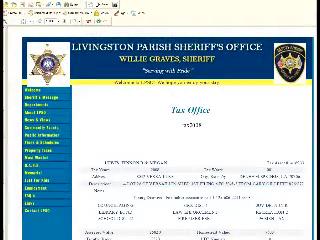
key("alt+F4")
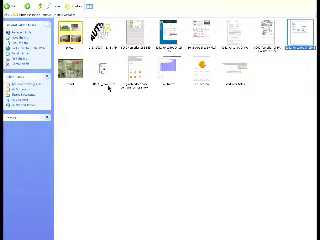
double_click(74, 73)
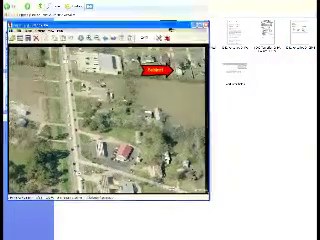
- Close the aerial map, then review the market trends PDF and bar-chart file
left_click(204, 24)
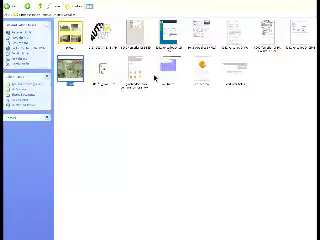
double_click(137, 74)
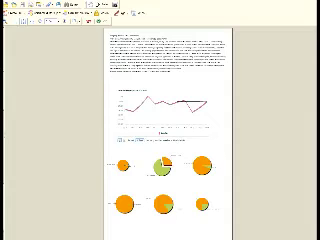
scroll(168, 130, "down", 3)
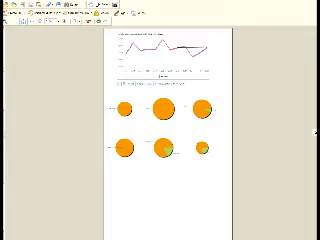
scroll(314, 133, "down", 5)
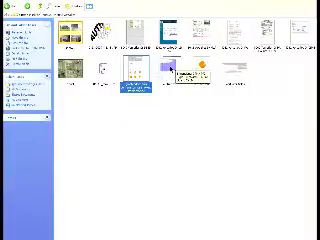
double_click(168, 68)
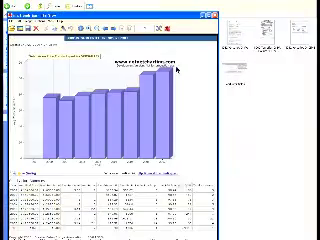
left_click_drag(199, 16, 212, 36)
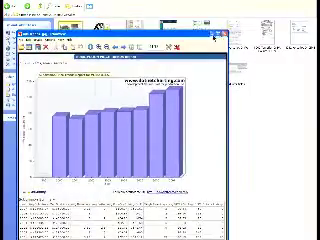
left_click(225, 35)
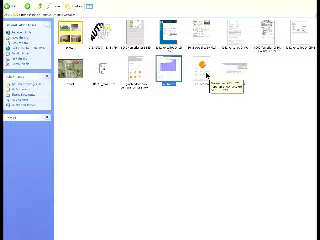
double_click(203, 70)
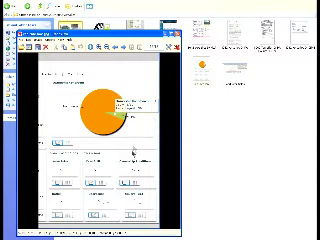
- Close the pie chart, preview the red-bordered table document, then return to the folder list
left_click(177, 34)
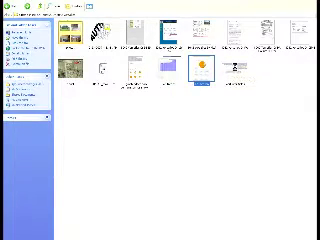
double_click(201, 70)
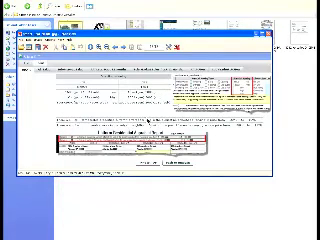
left_click(268, 34)
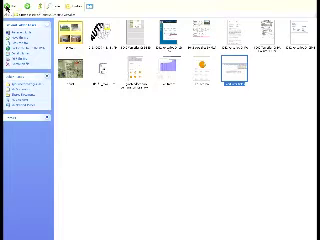
left_click(8, 7)
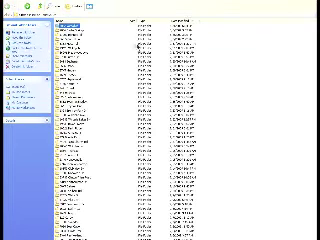